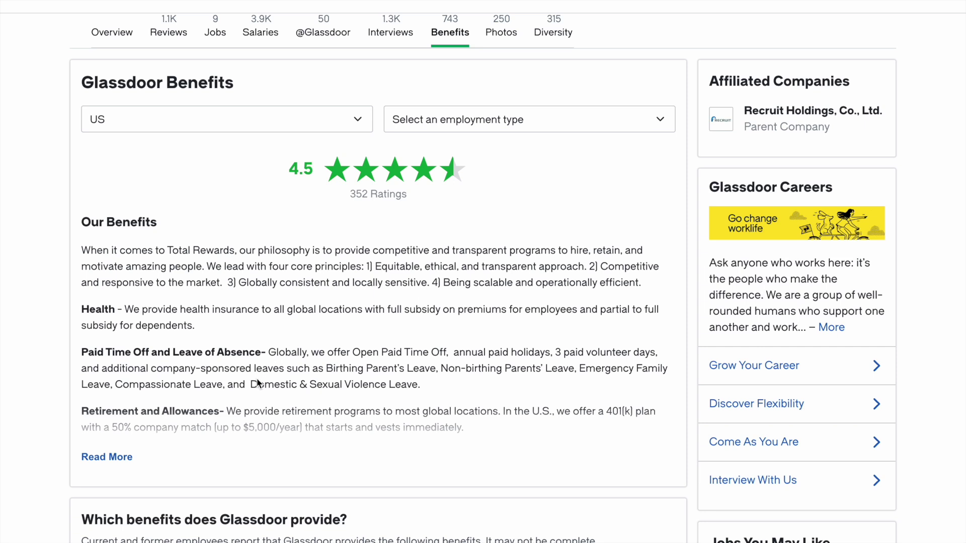
Expand the company's Our Benefits description on its public profile and read through it to the reported benefits categories
click(128, 466)
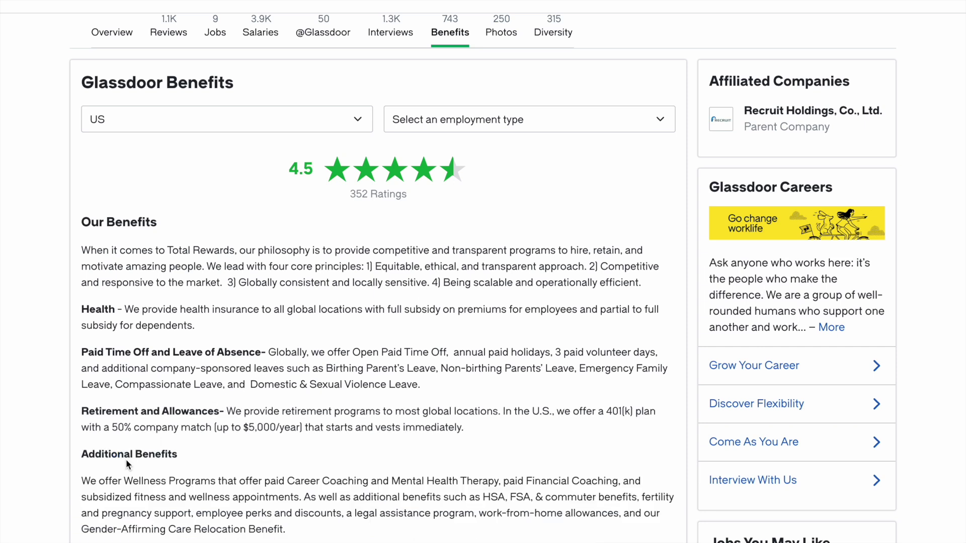
scroll(187, 424, down, 2)
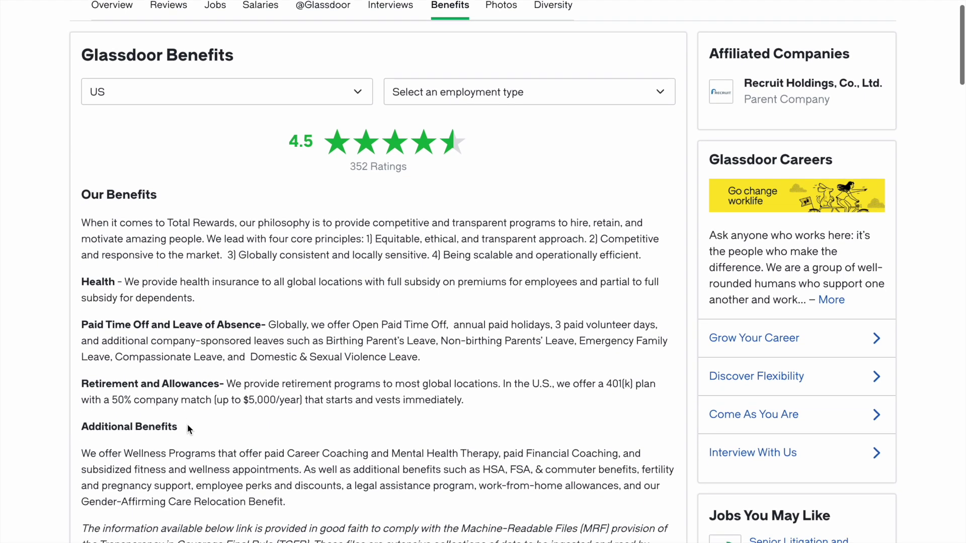
scroll(188, 428, down, 2)
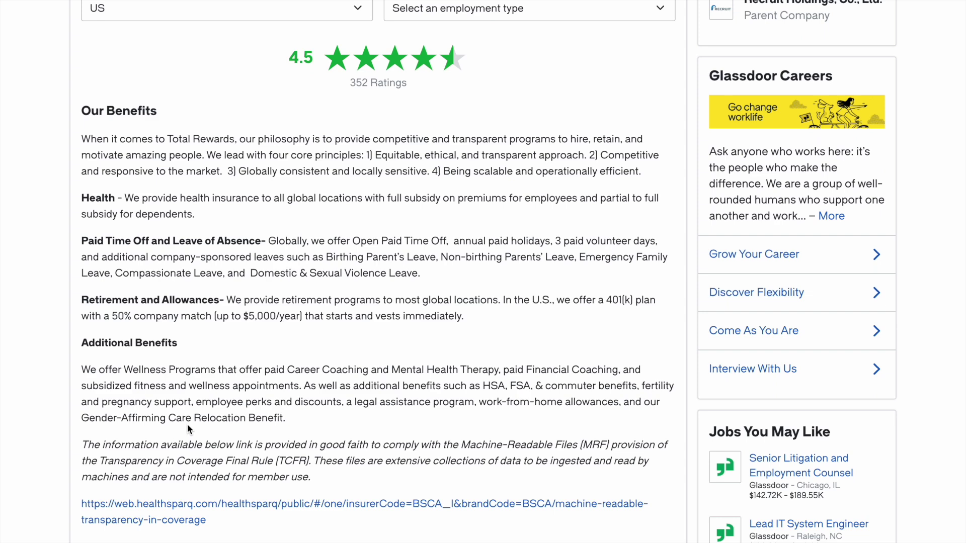
scroll(187, 424, down, 5)
scroll(189, 430, down, 2)
scroll(188, 429, up, 2)
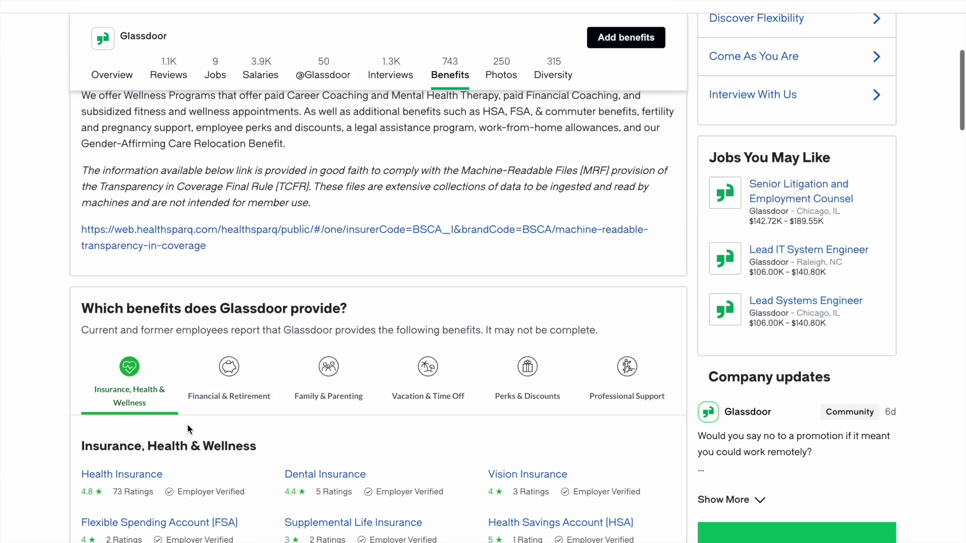
scroll(189, 429, up, 2)
scroll(189, 429, up, 2)
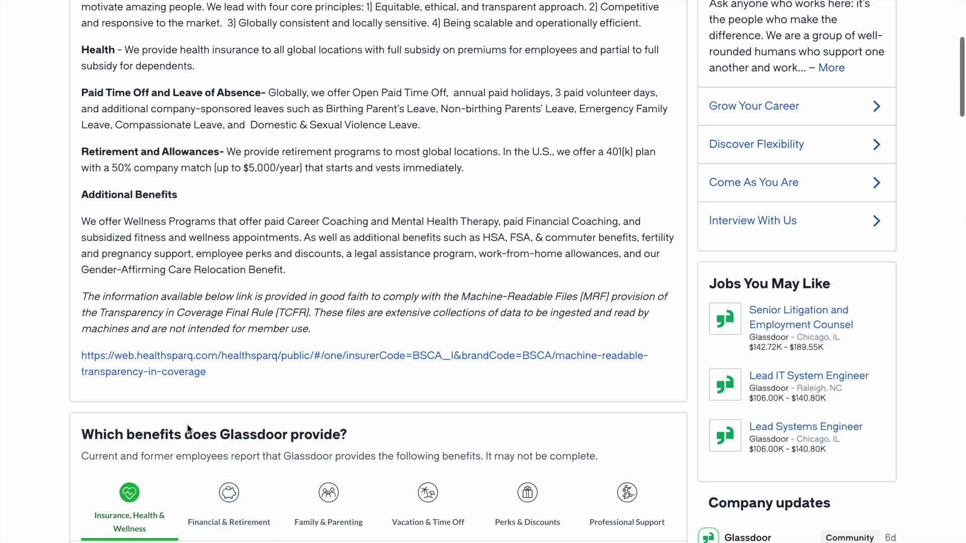
scroll(187, 427, up, 10)
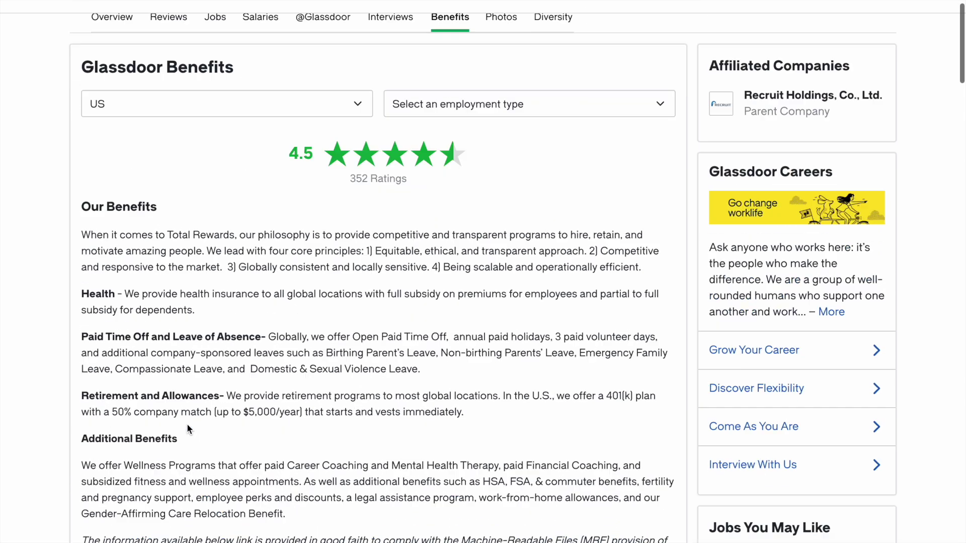
Switch to the company's Overview page and go from its admin tools to the employer center
mouse_move(126, 216)
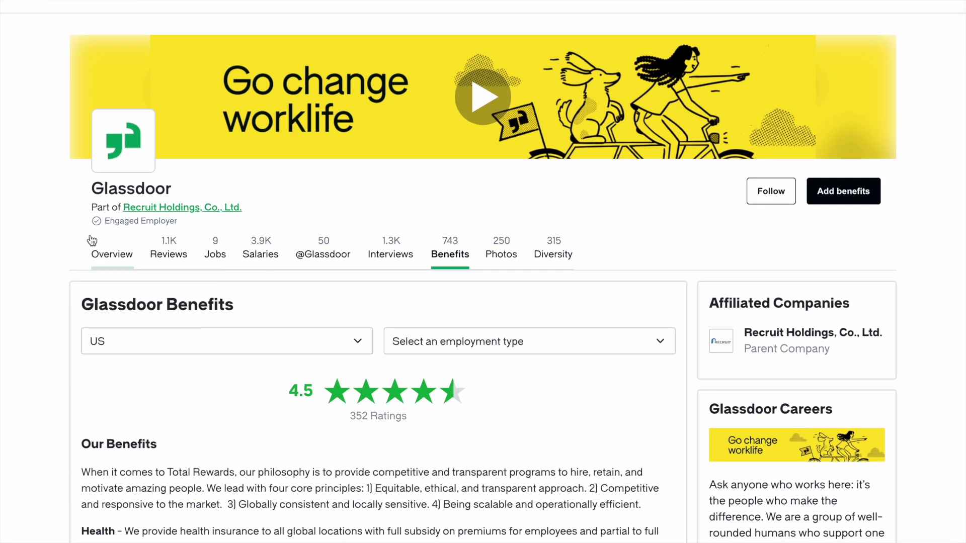
click(108, 250)
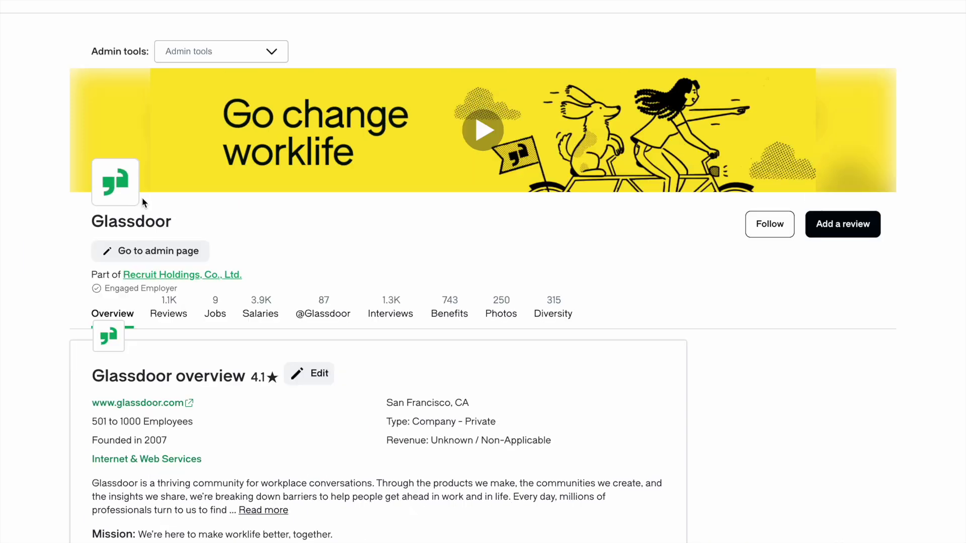
click(191, 52)
click(196, 79)
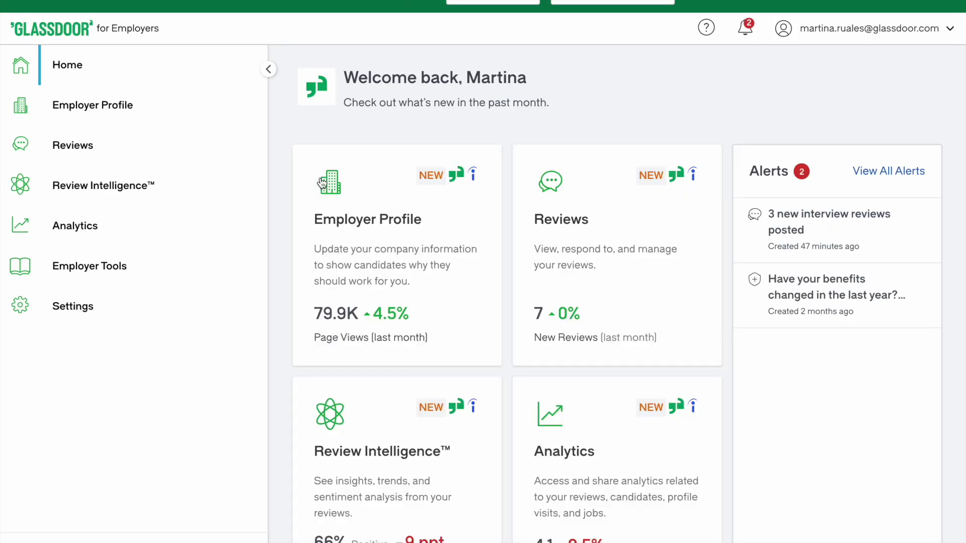
Open the Employer Profile and go to the Details page of its Benefits section
click(371, 194)
scroll(191, 383, down, 3)
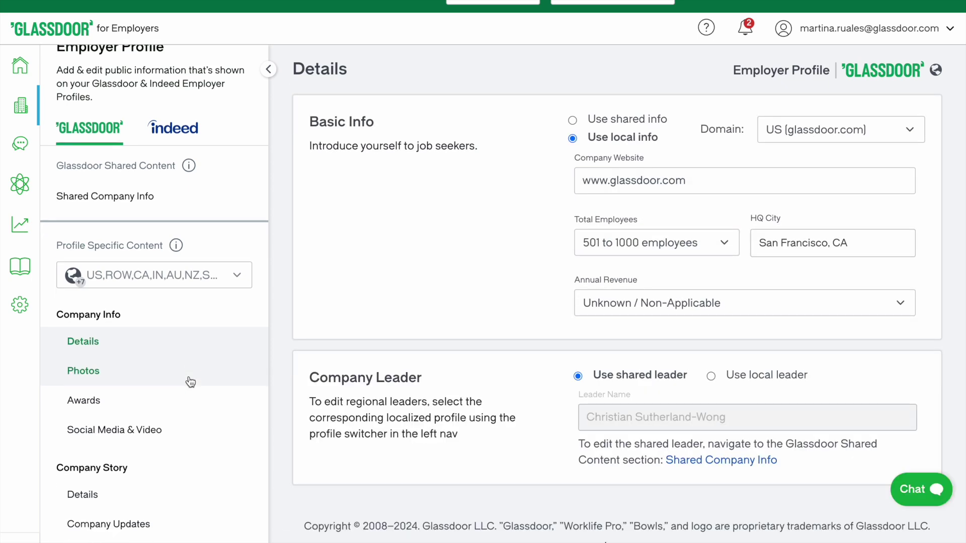
scroll(190, 382, down, 4)
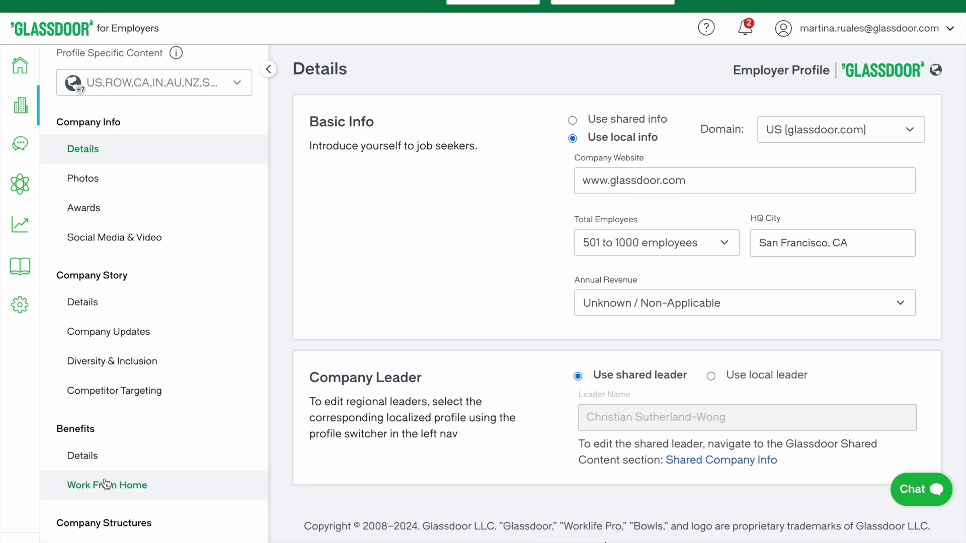
click(96, 466)
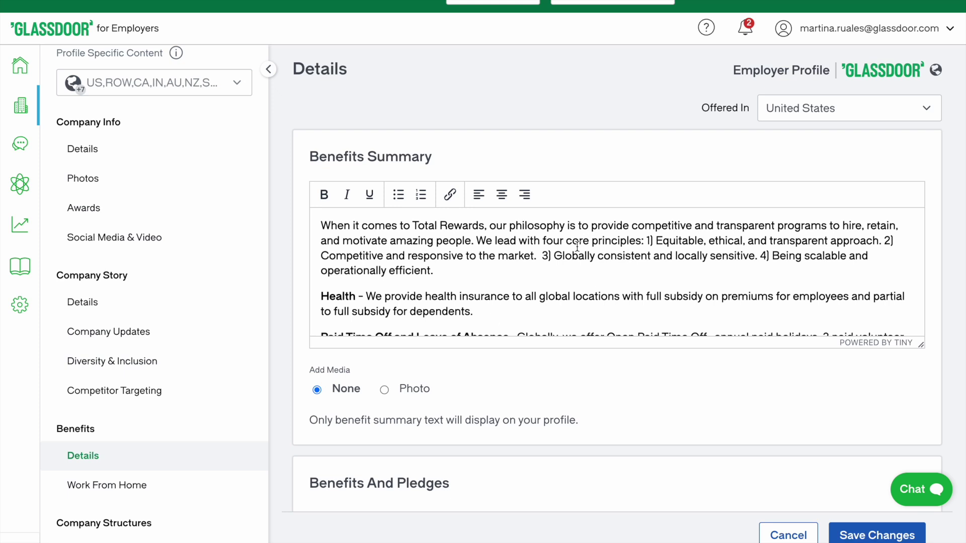
Review the Benefits Summary text and the Financial & Retirement entries under Benefits And Pledges
scroll(580, 260, down, 3)
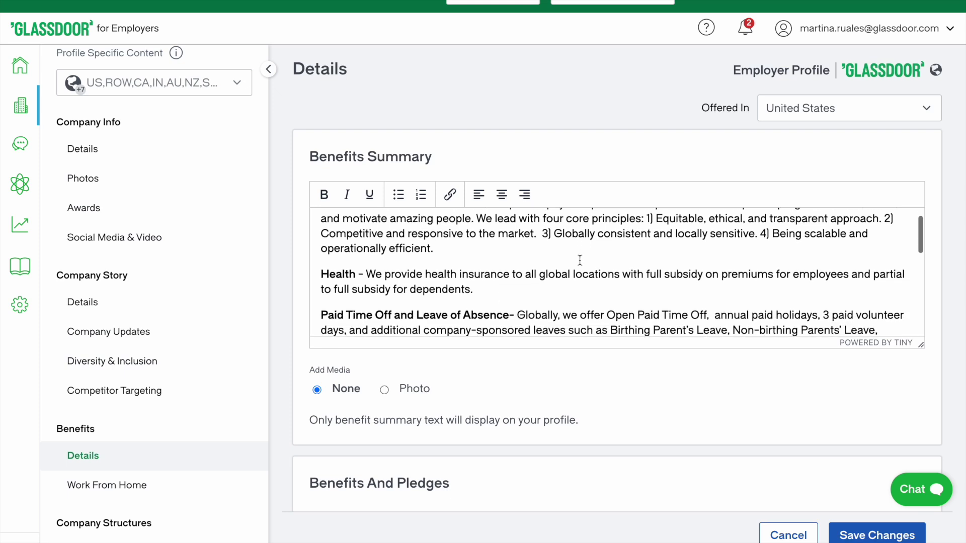
scroll(580, 260, down, 2)
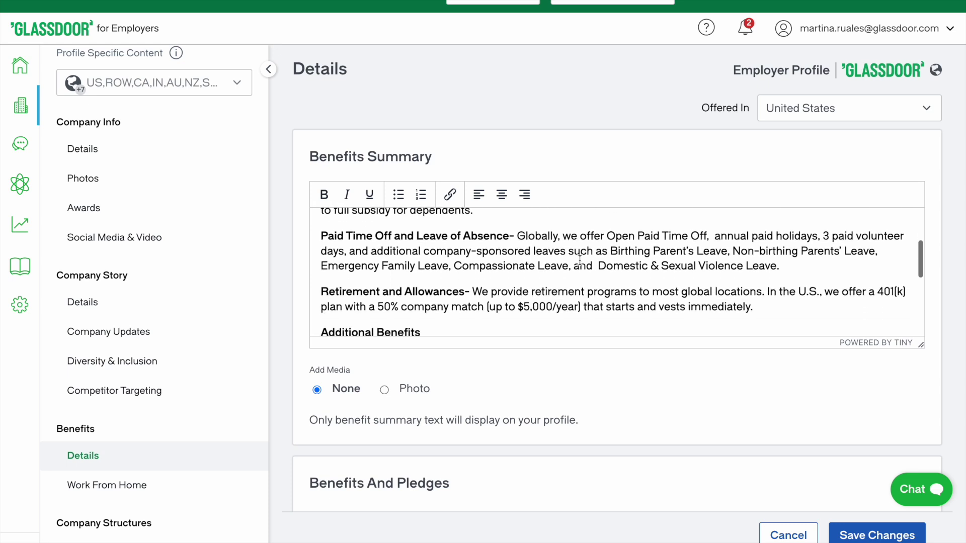
scroll(579, 260, down, 2)
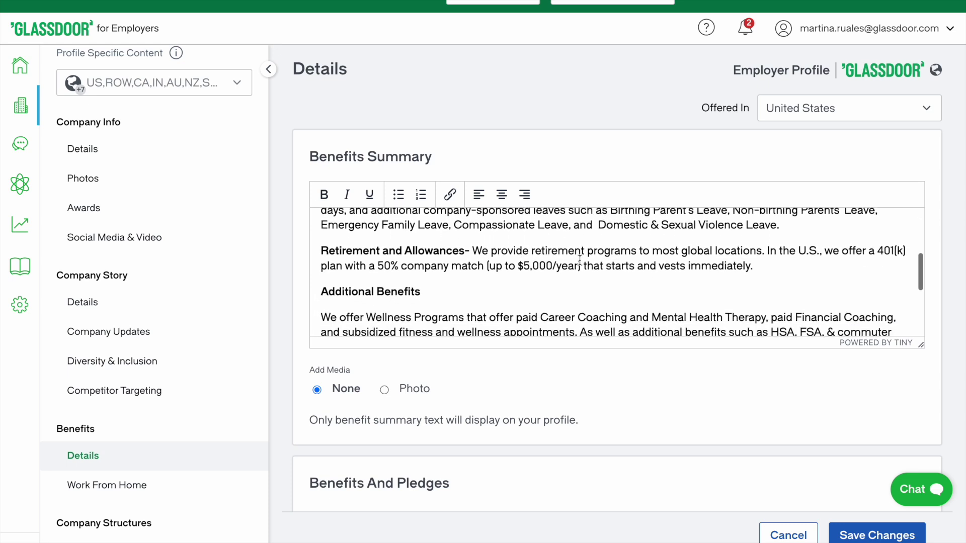
scroll(579, 261, down, 3)
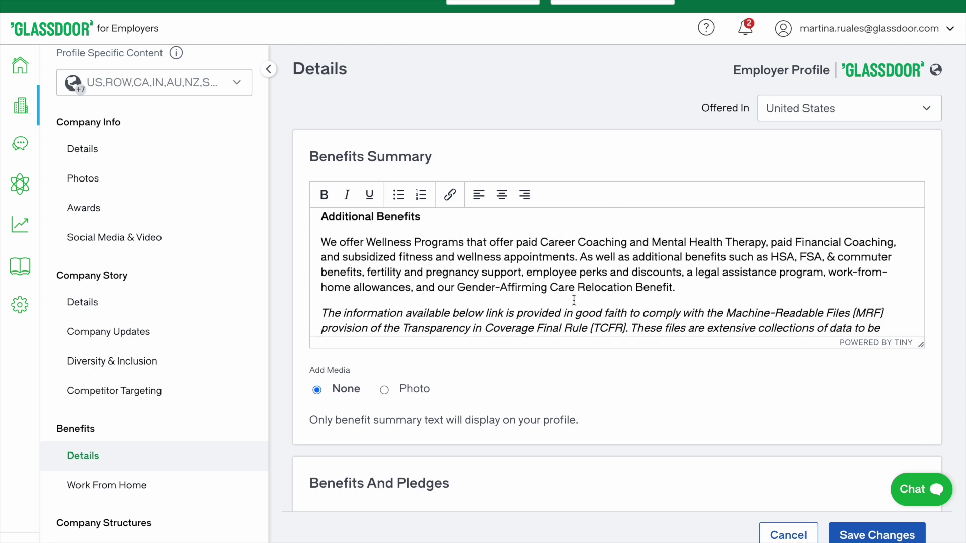
scroll(568, 358, down, 3)
scroll(568, 354, down, 2)
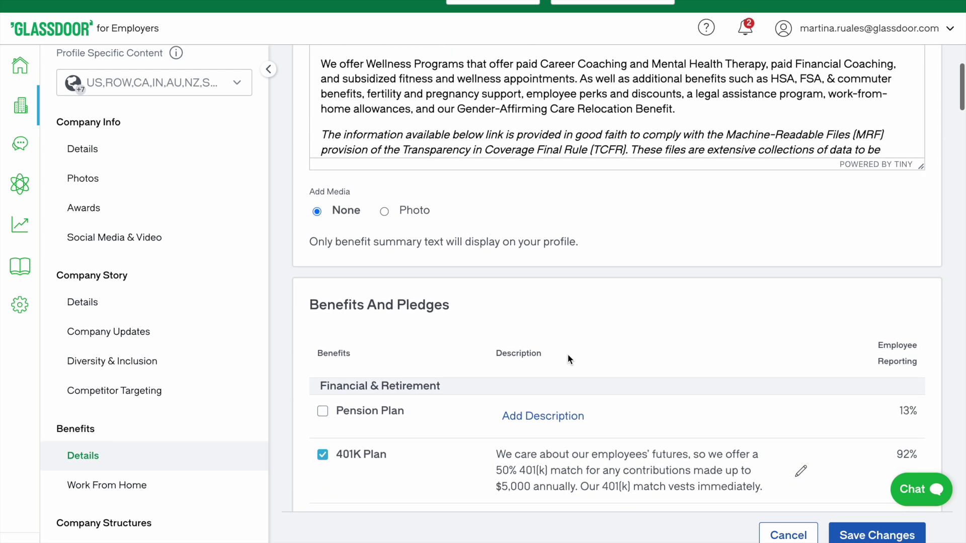
scroll(568, 354, down, 2)
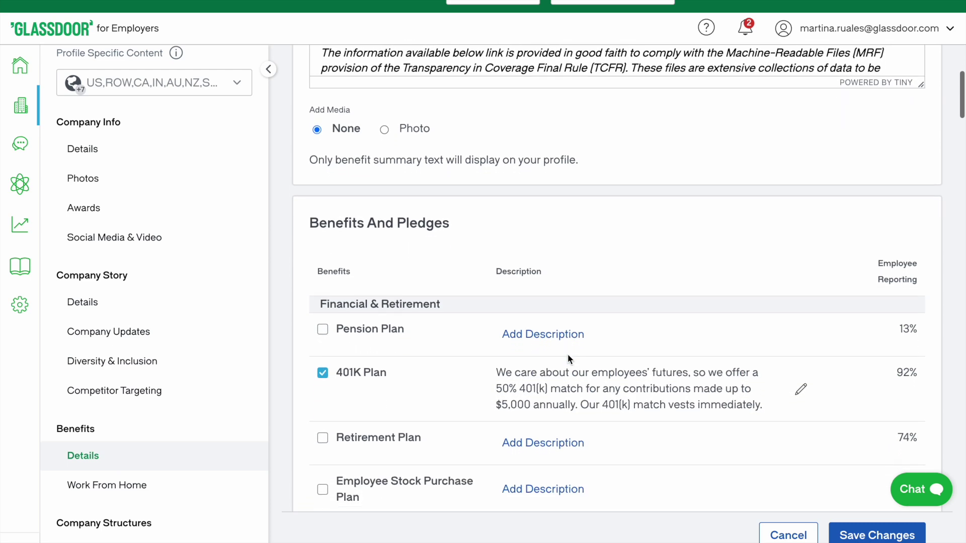
scroll(568, 354, down, 1)
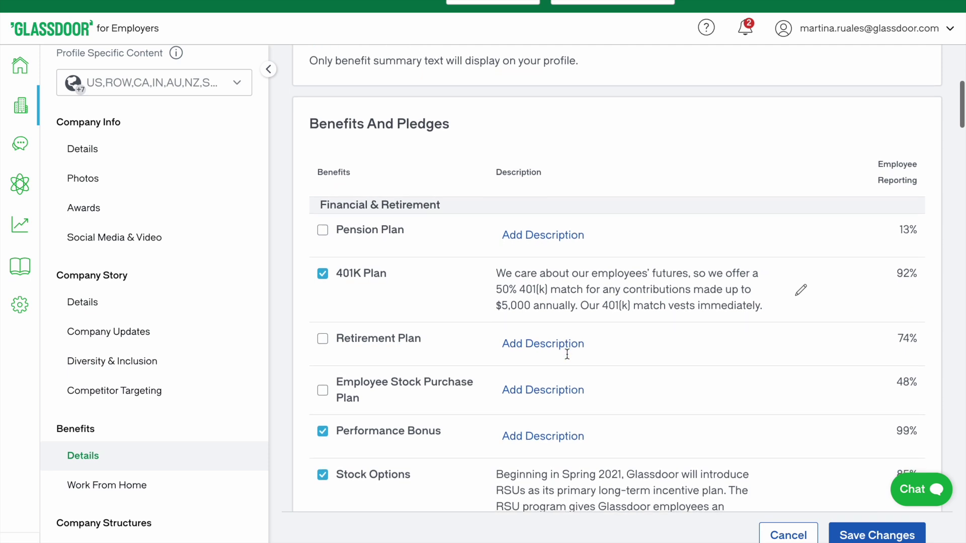
scroll(567, 354, down, 1)
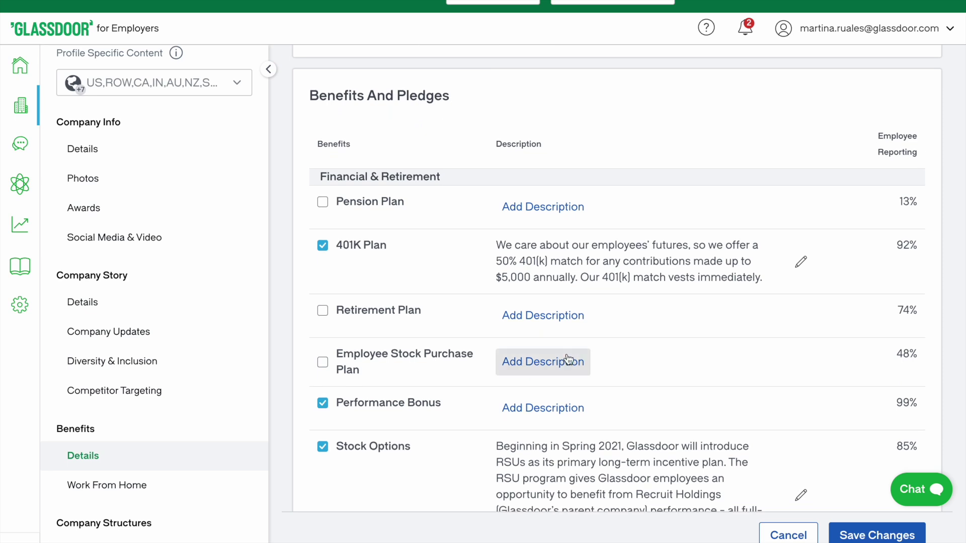
scroll(567, 356, down, 1)
scroll(568, 359, down, 1)
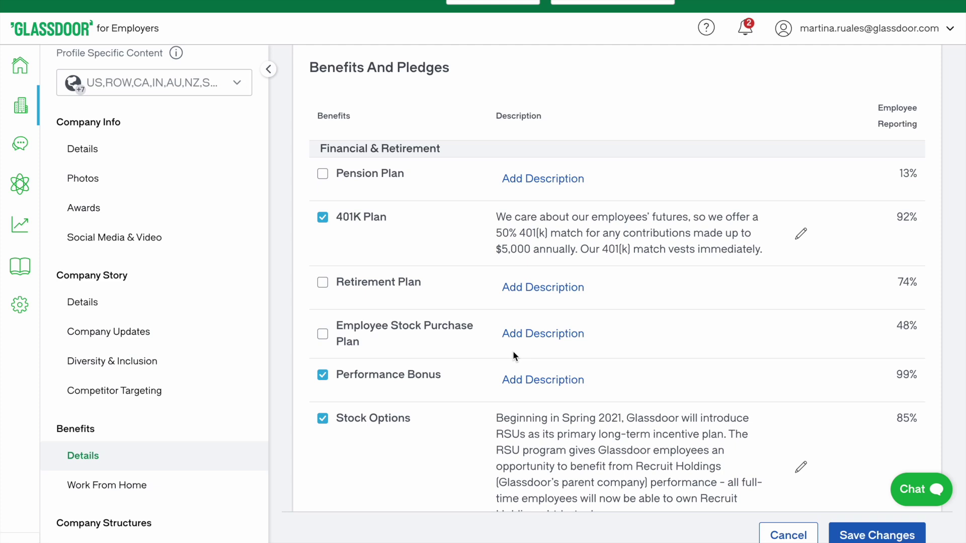
scroll(513, 354, down, 1)
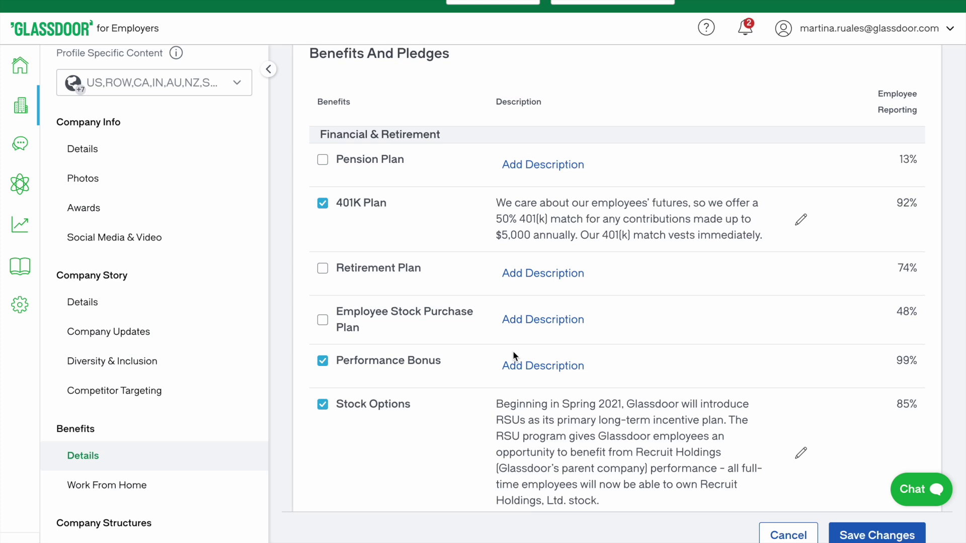
Open the description editor for the Pension Plan benefit and close it without entering any text
scroll(512, 351, up, 3)
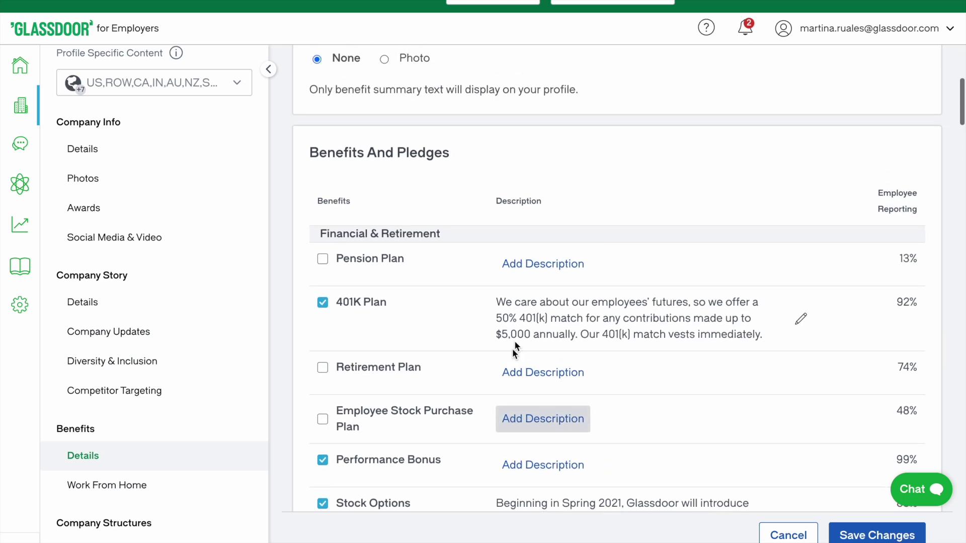
click(541, 269)
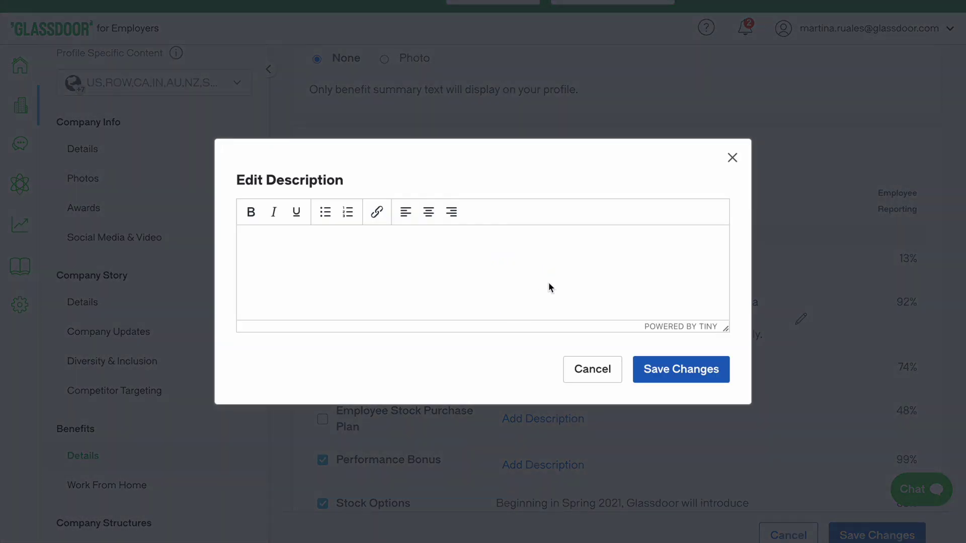
click(732, 158)
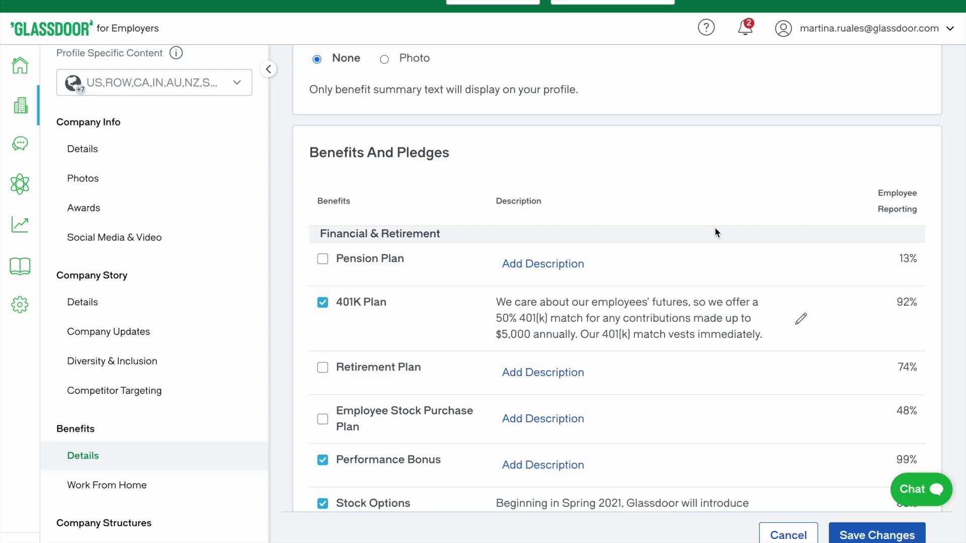
scroll(716, 230, down, 3)
scroll(715, 231, up, 5)
scroll(717, 233, up, 2)
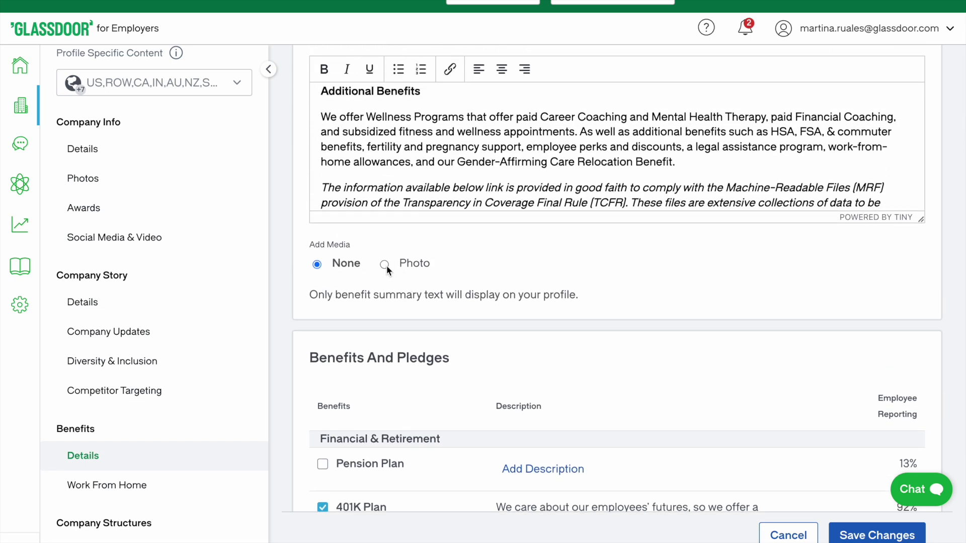
click(385, 264)
click(375, 334)
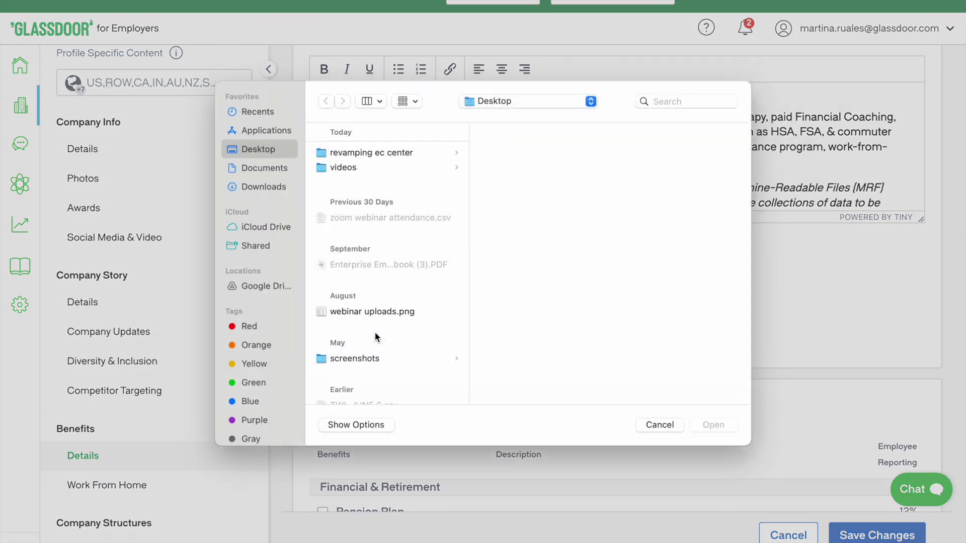
click(665, 433)
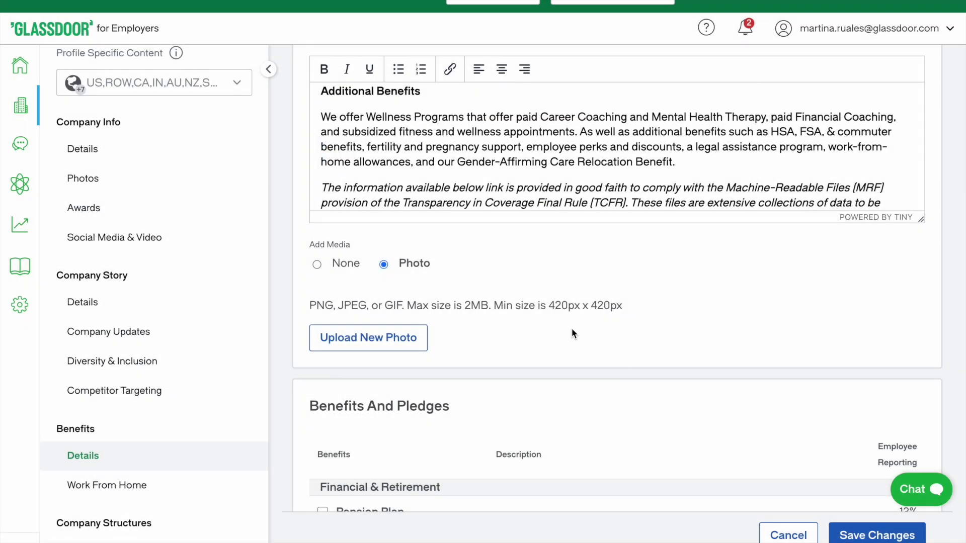
click(327, 267)
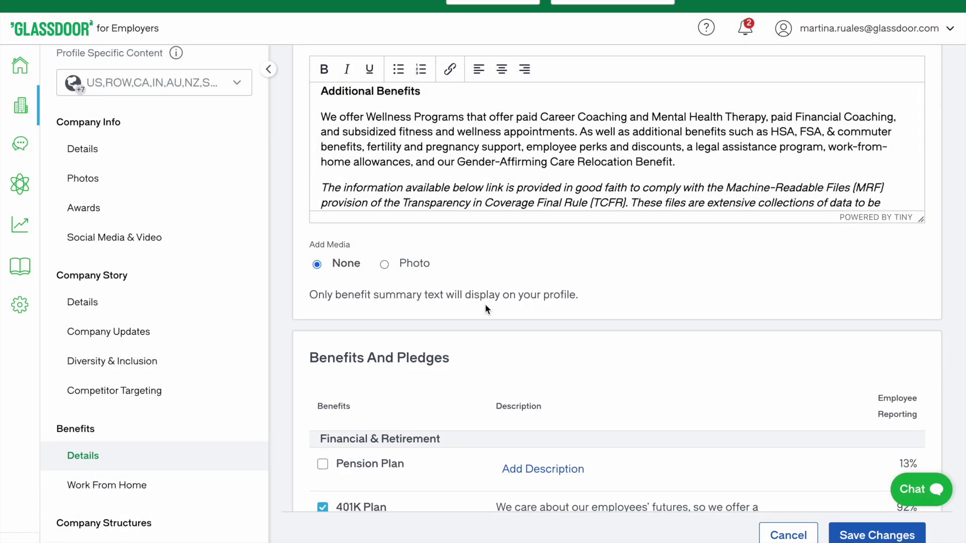
Open the Work From Home page under Benefits and expand the full policy text for all employees
scroll(485, 303, down, 1)
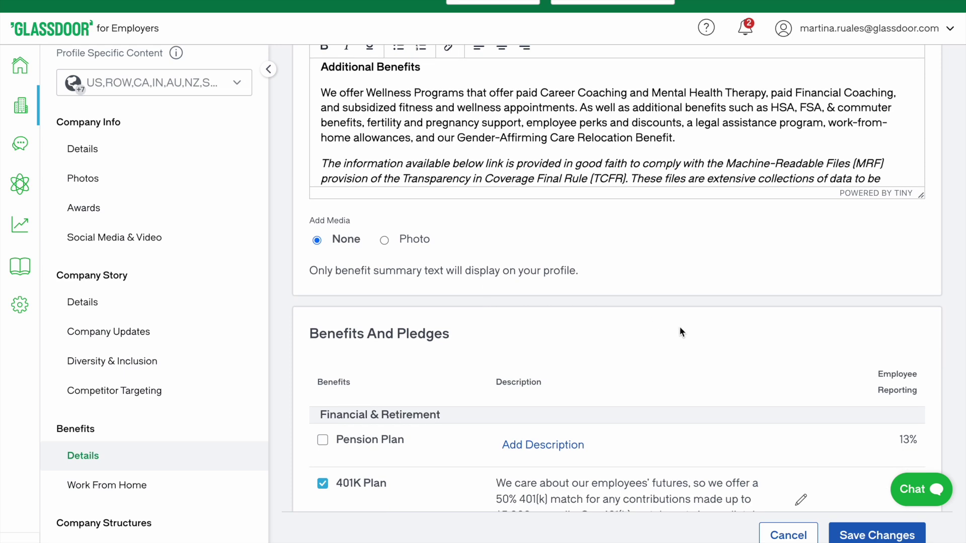
scroll(742, 381, down, 2)
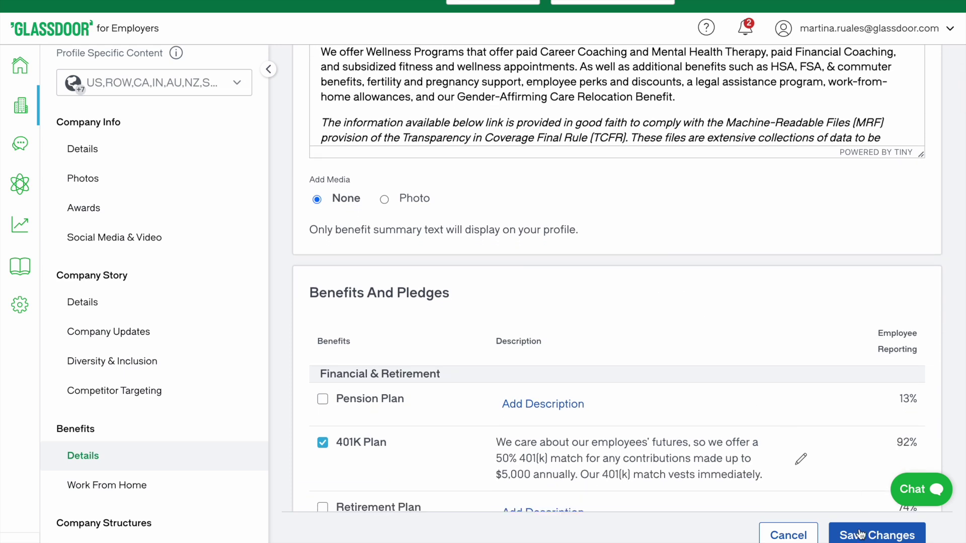
scroll(759, 309, up, 6)
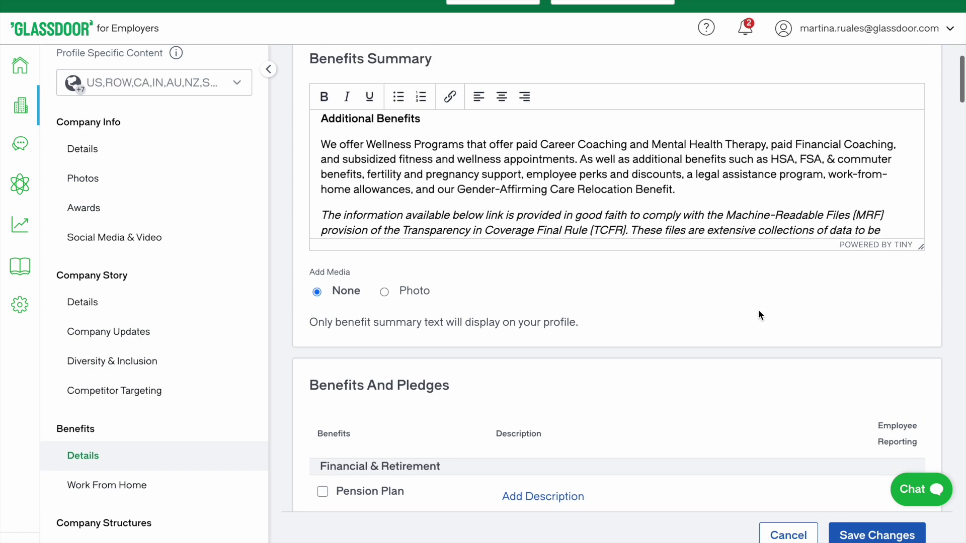
scroll(759, 309, up, 1)
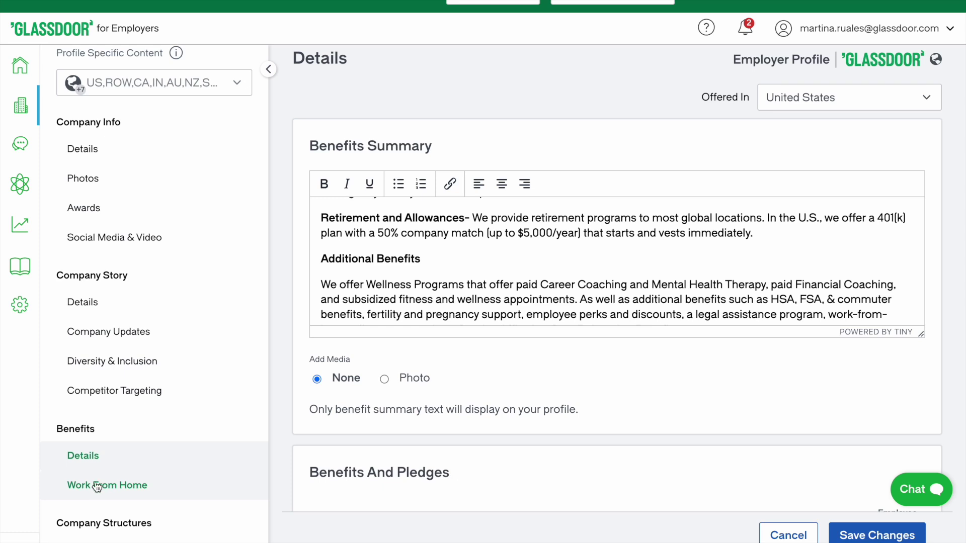
click(120, 486)
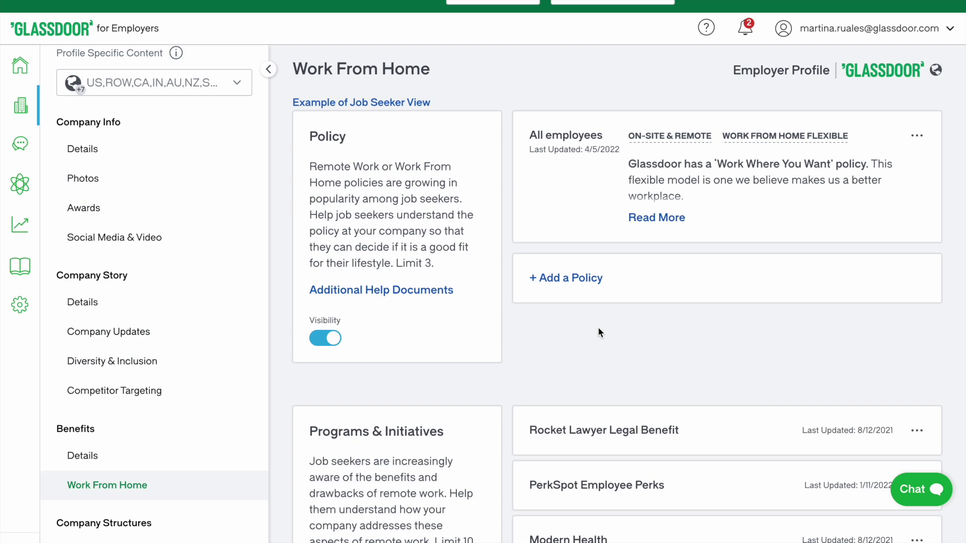
click(655, 218)
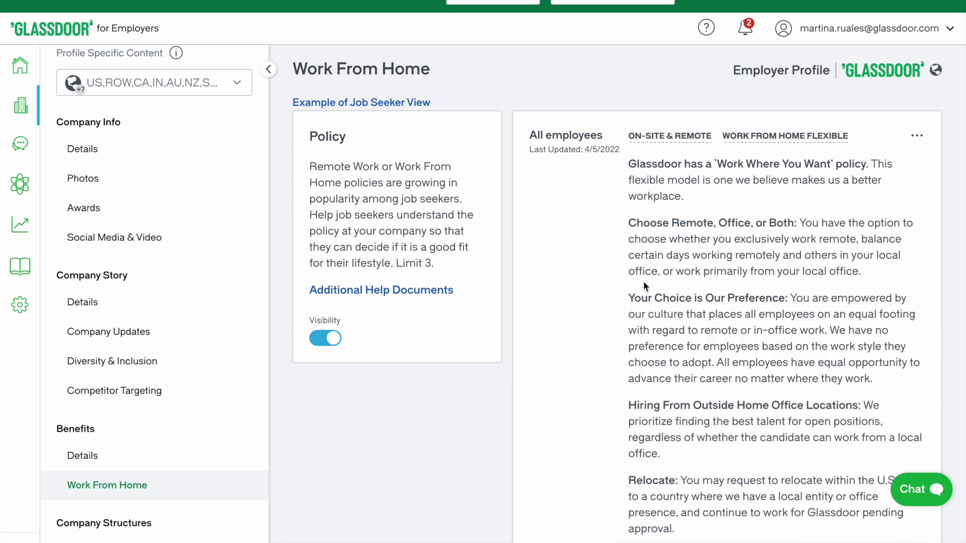
Review the rest of the all-employees work-from-home policy and the entries listed under Programs & Initiatives
scroll(643, 284, down, 1)
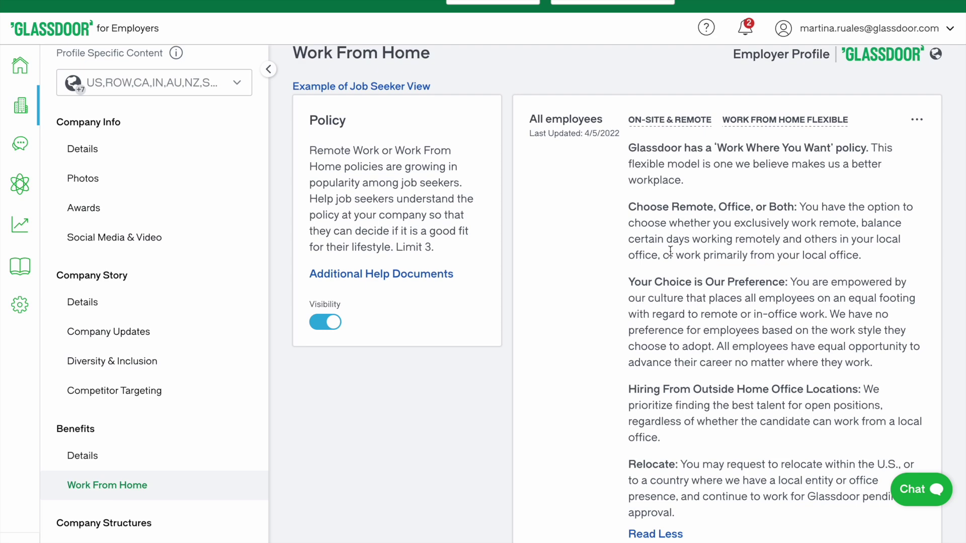
scroll(670, 250, down, 4)
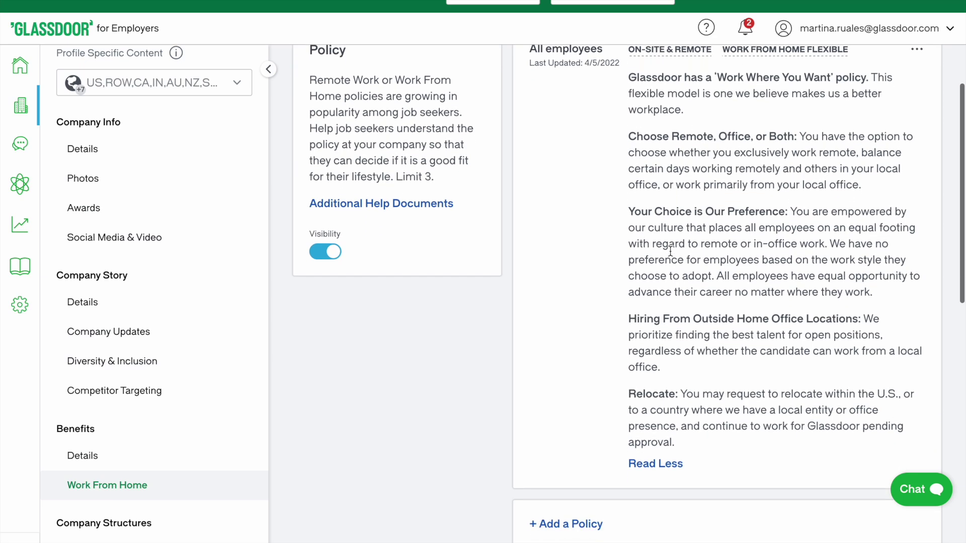
scroll(669, 253, down, 5)
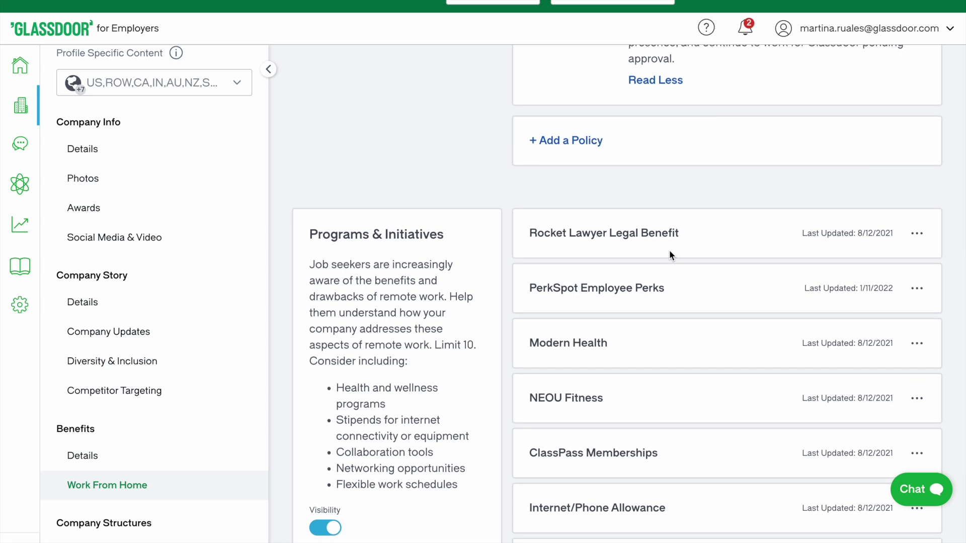
scroll(669, 251, down, 2)
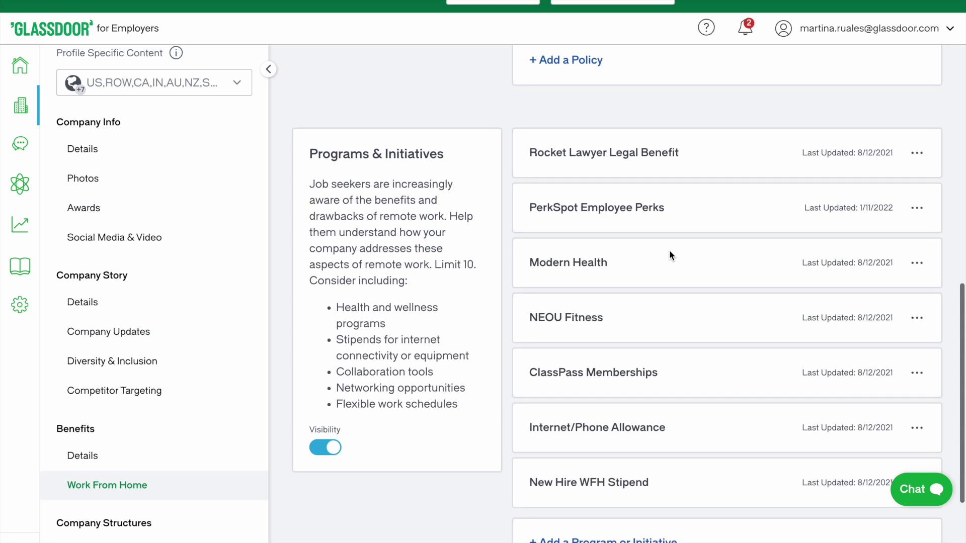
scroll(669, 254, down, 1)
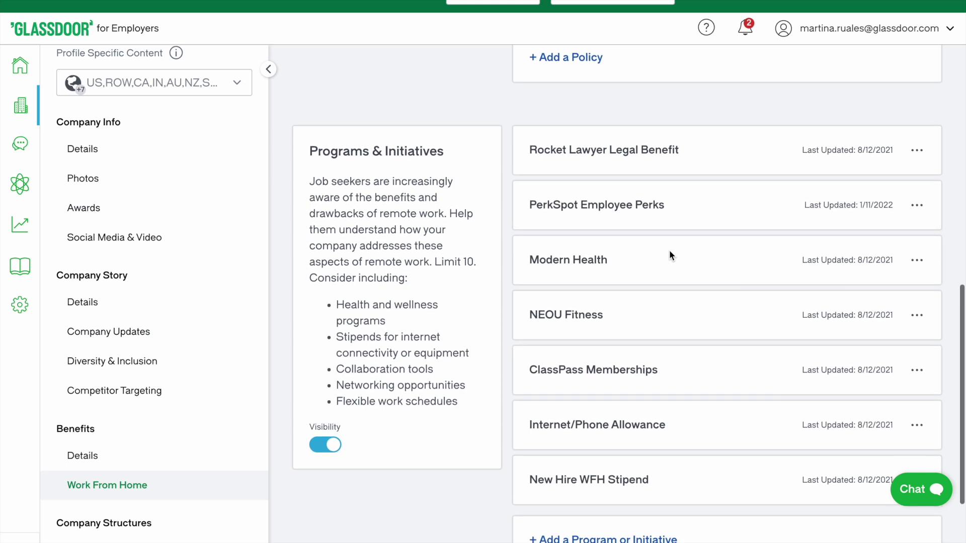
scroll(670, 251, down, 1)
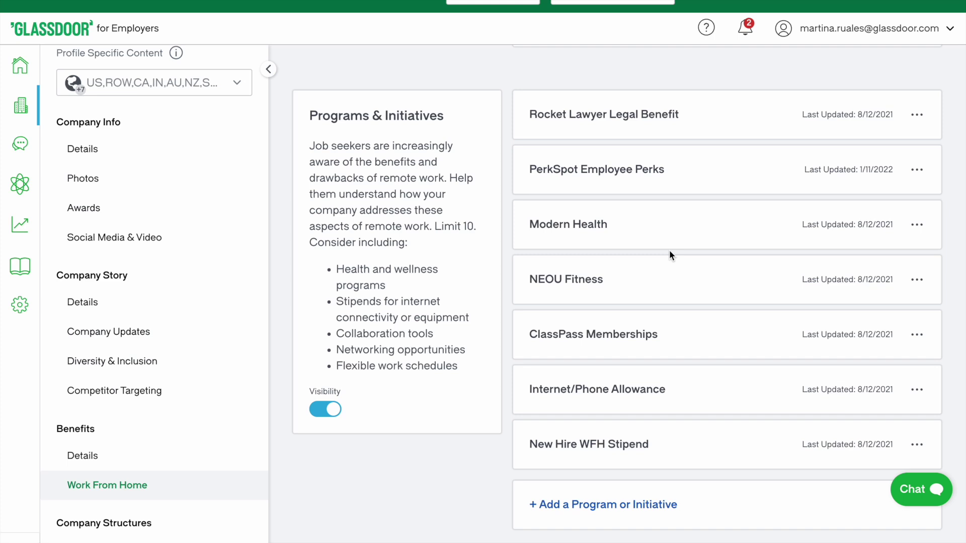
scroll(669, 253, down, 1)
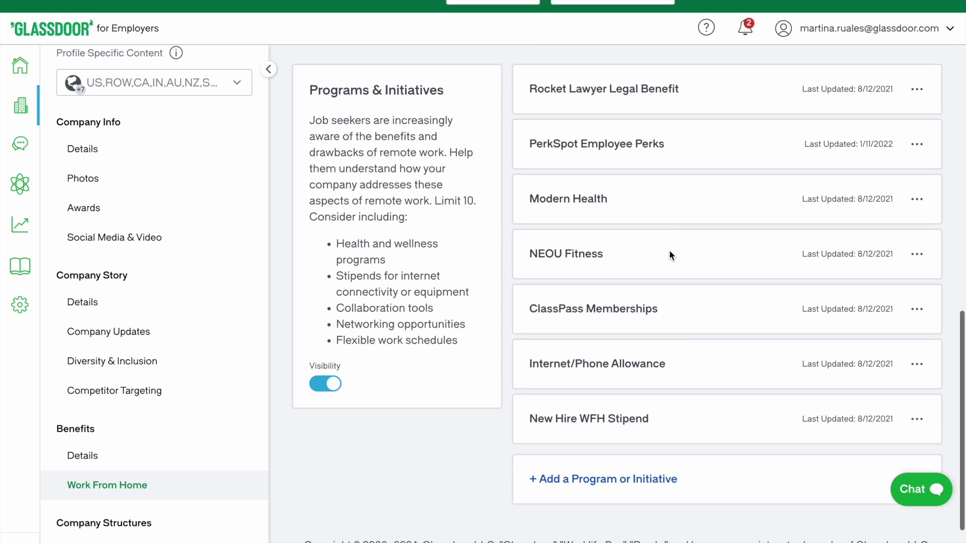